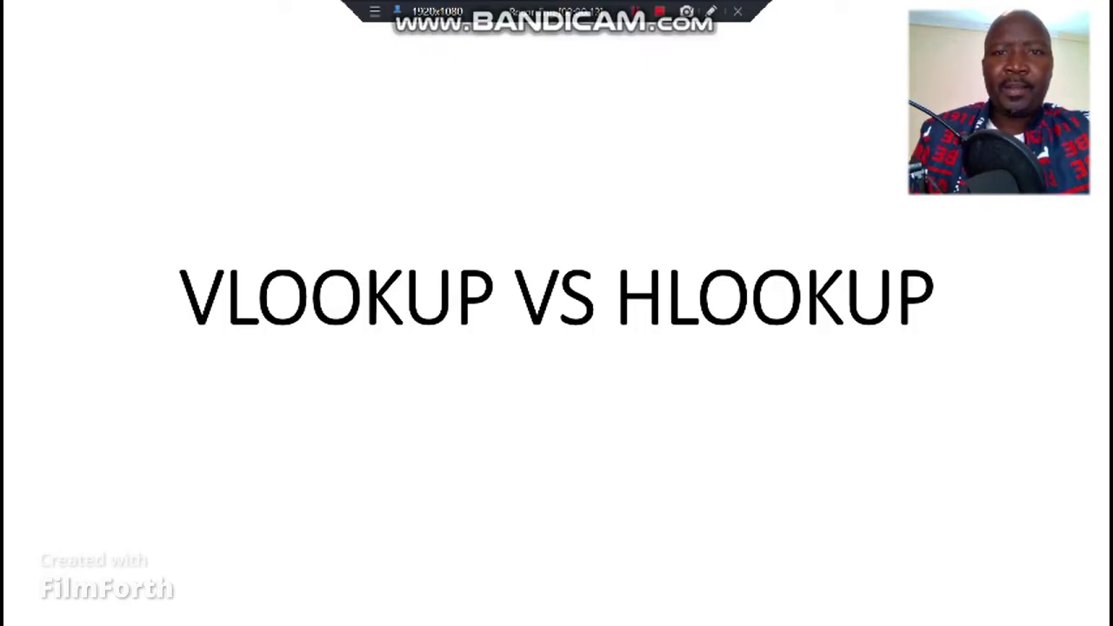
Step: Advance from the VLOOKUP VS HLOOKUP title slide to the Computer Practice N6 task slide
{"action": "left_click", "coordinate": [561, 213]}
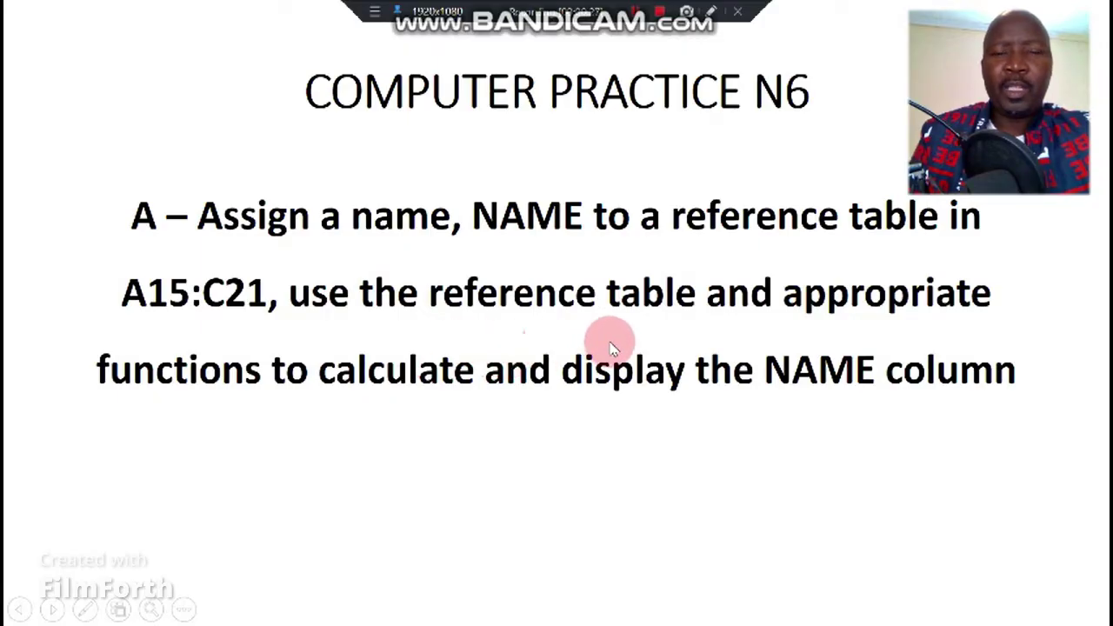
Step: Show task B about naming B23:H24 GENDER, then switch to the Excel passenger workbook
{"action": "left_click", "coordinate": [651, 193]}
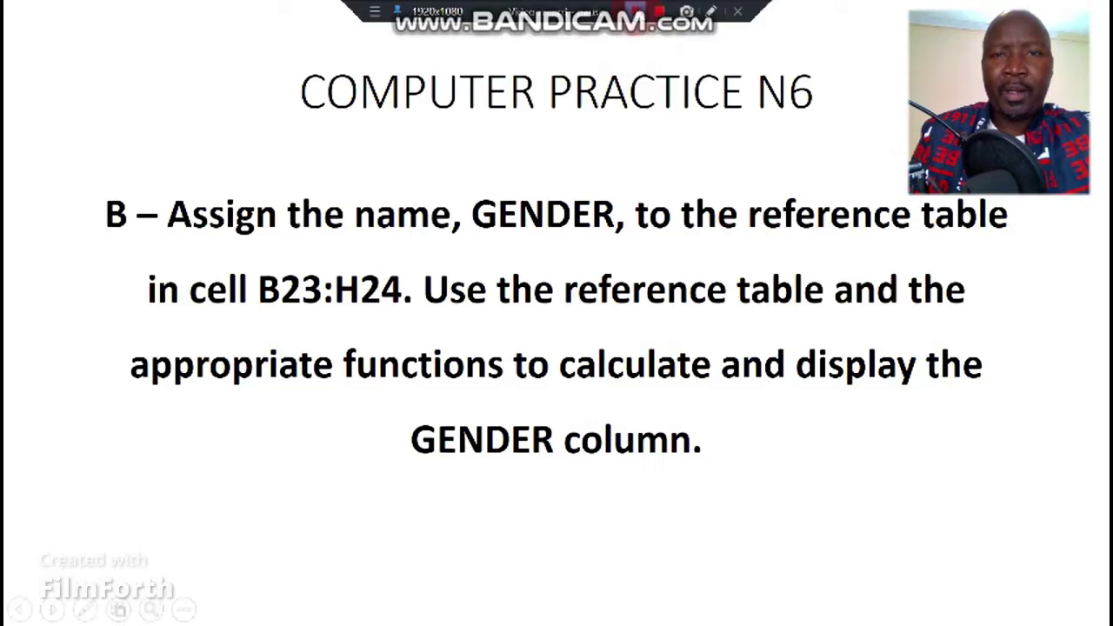
{"action": "key", "text": "alt+Tab"}
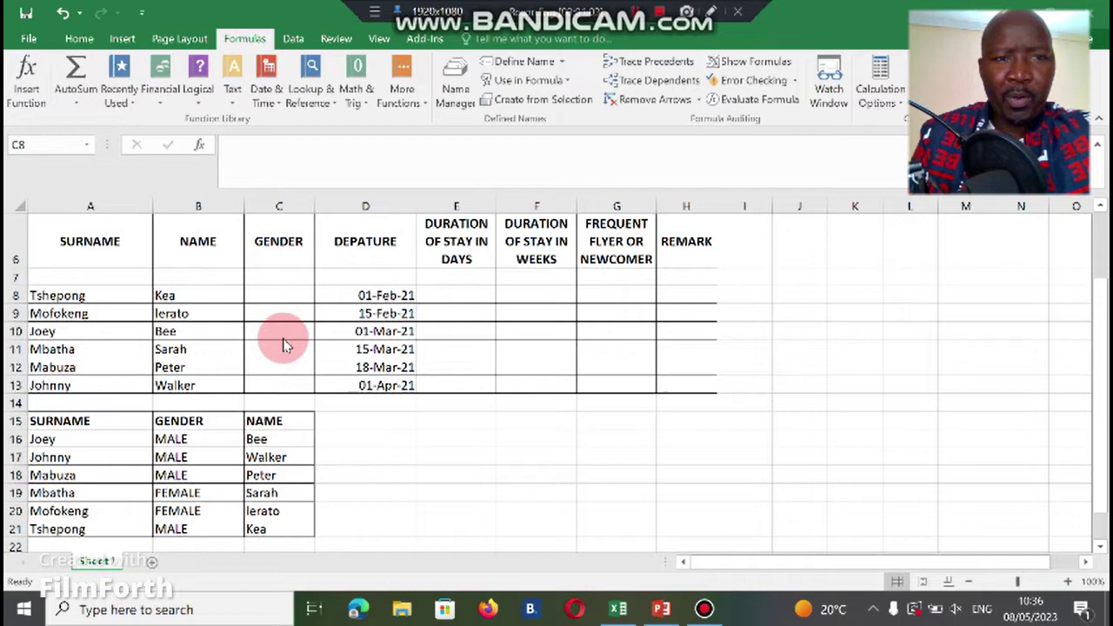
Step: Scroll the Excel worksheet down until the SURNAME/GENDER table in rows 23–24 is visible
{"action": "left_click", "coordinate": [1100, 325]}
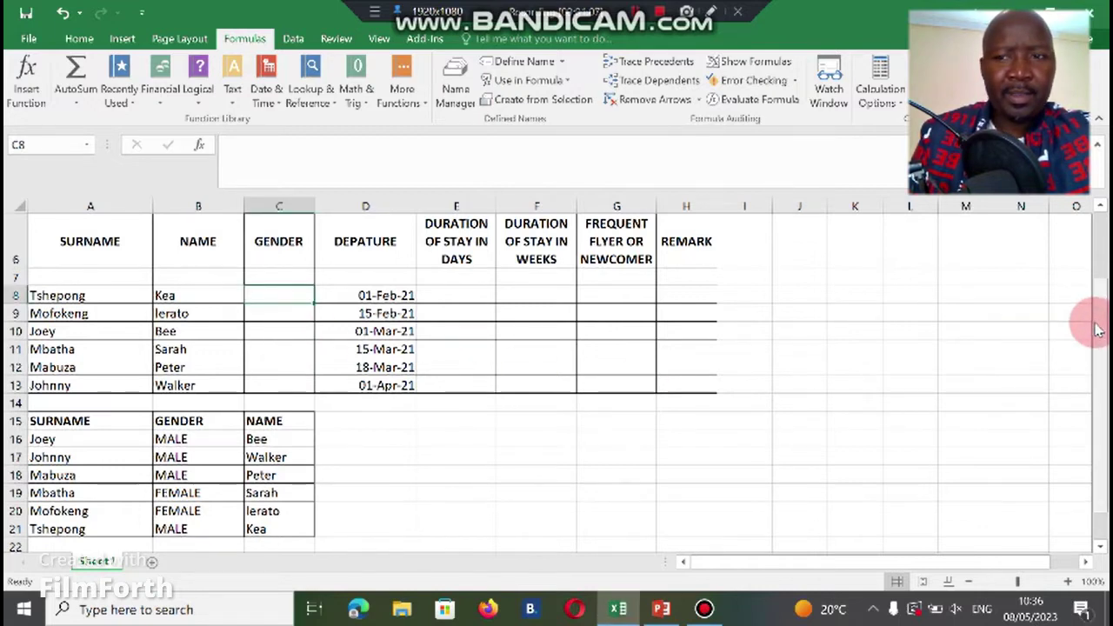
{"action": "left_click_drag", "start_coordinate": [1100, 325], "coordinate": [1100, 341]}
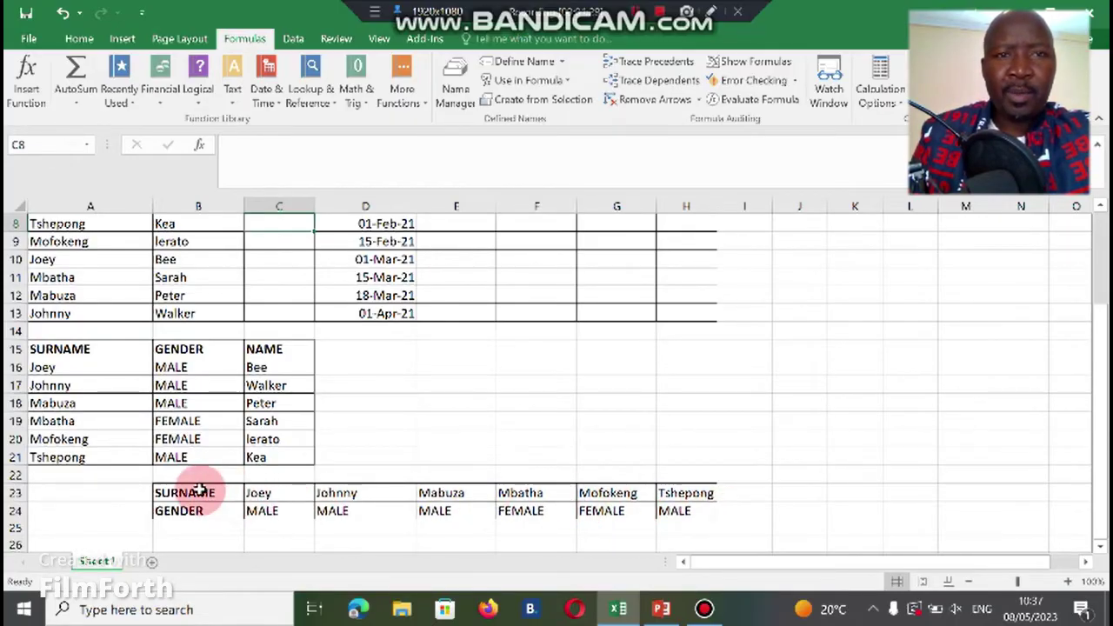
Step: Give the surname/gender range B23:H24 the defined name GENDER
{"action": "left_click_drag", "start_coordinate": [206, 494], "coordinate": [676, 511]}
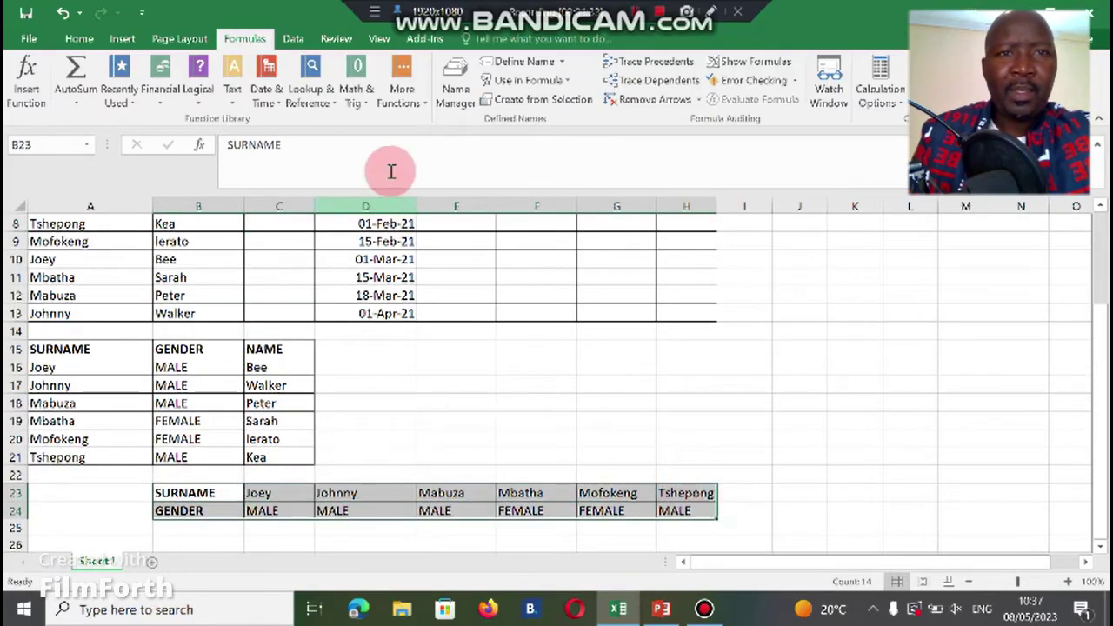
{"action": "left_click", "coordinate": [532, 62]}
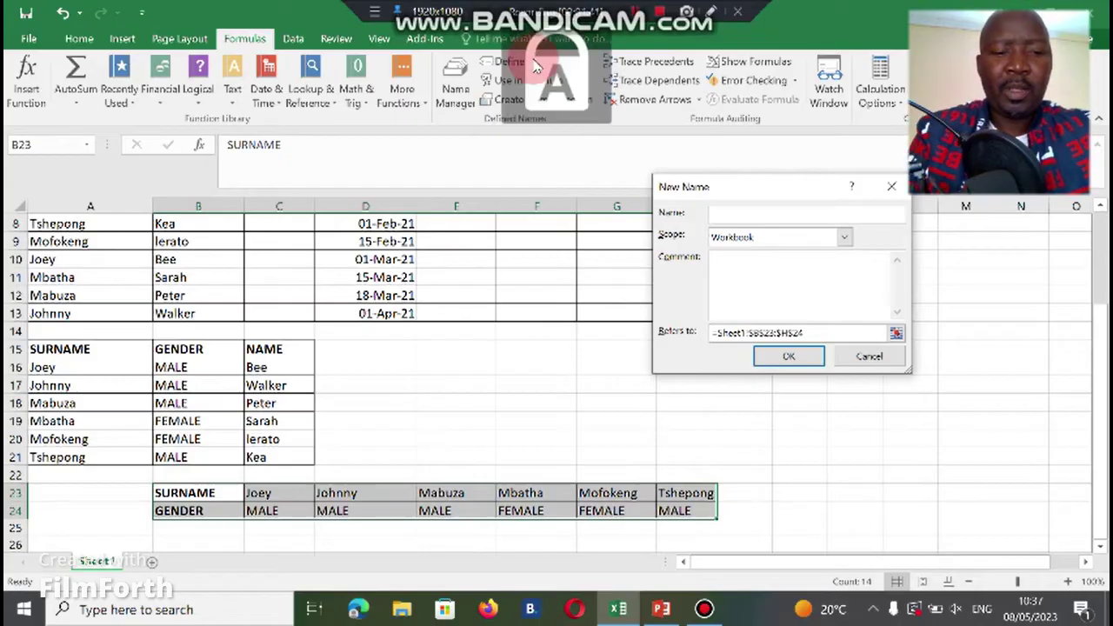
{"action": "type", "text": "GENDER"}
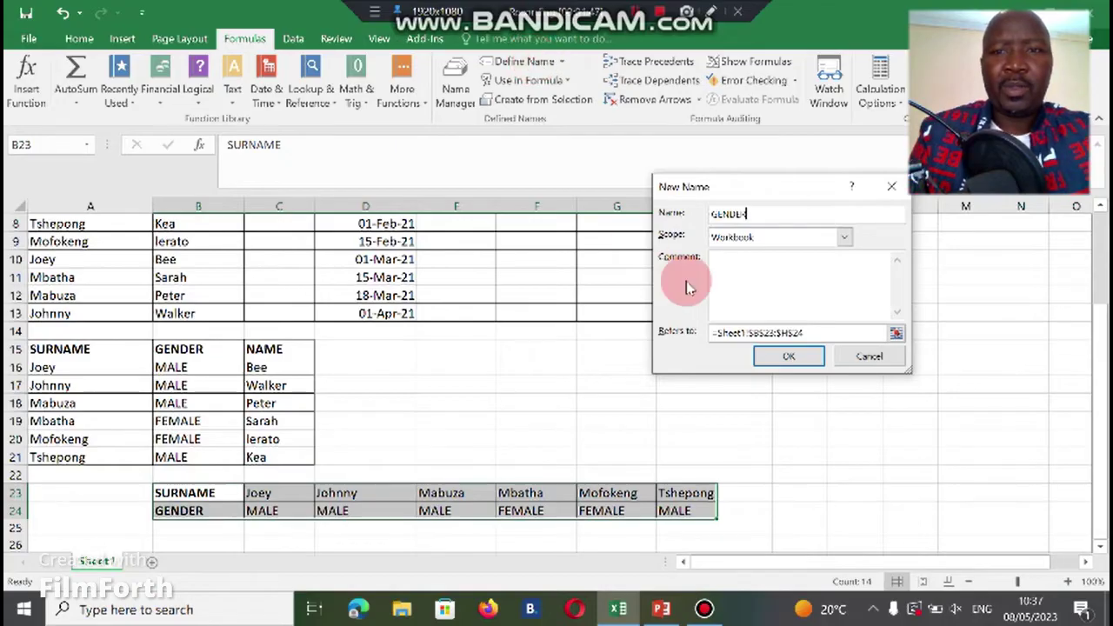
{"action": "left_click", "coordinate": [793, 355]}
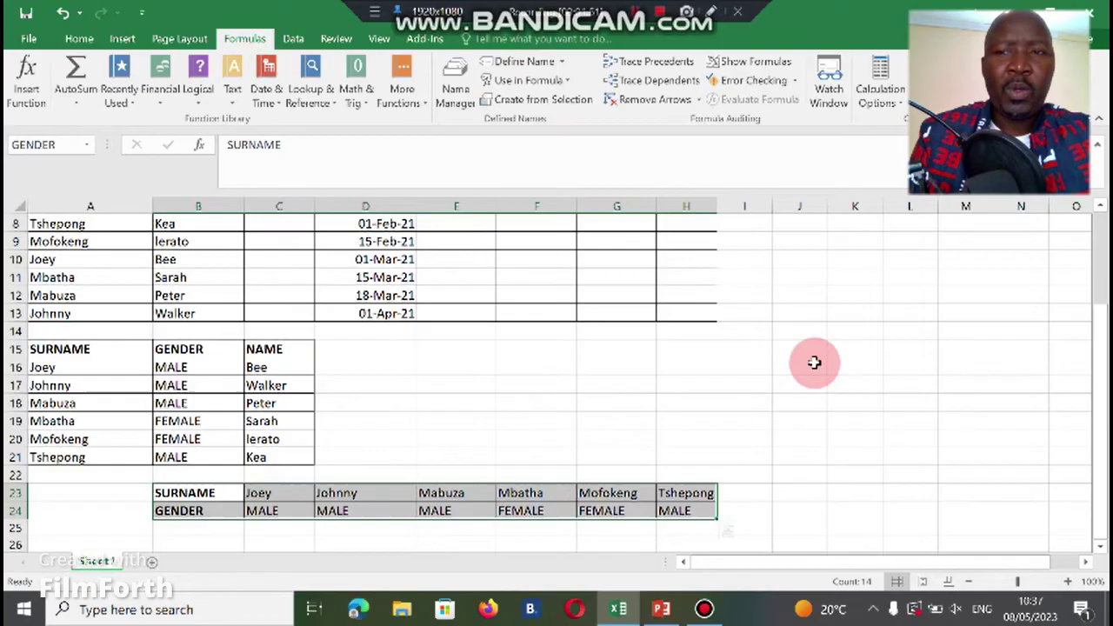
{"action": "left_click_drag", "start_coordinate": [1101, 360], "coordinate": [1103, 323]}
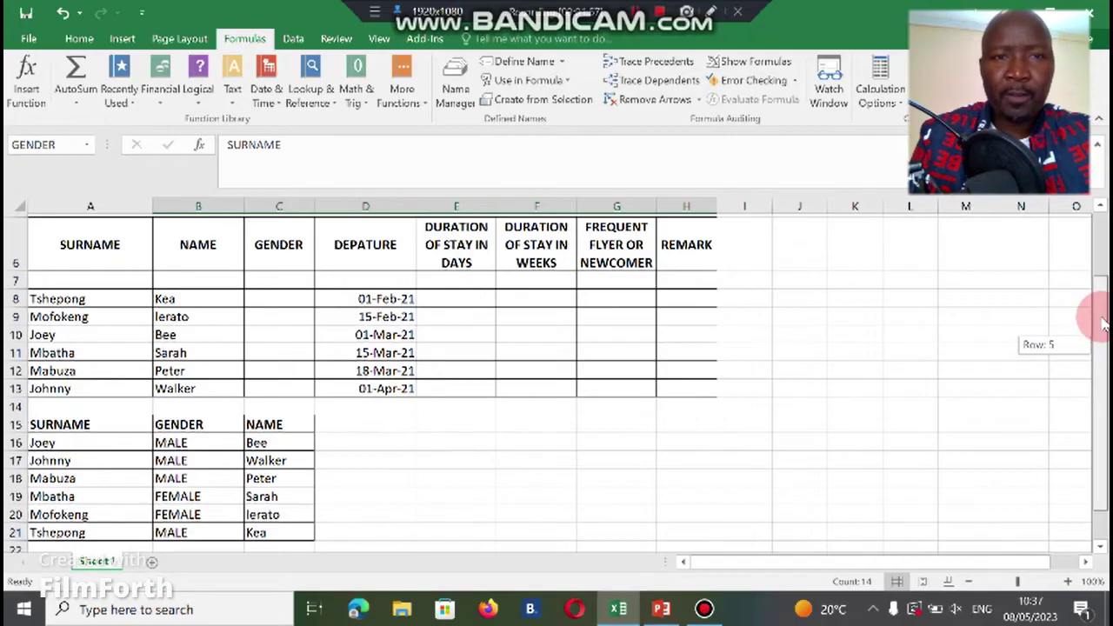
{"action": "left_click_drag", "start_coordinate": [1103, 323], "coordinate": [1106, 335]}
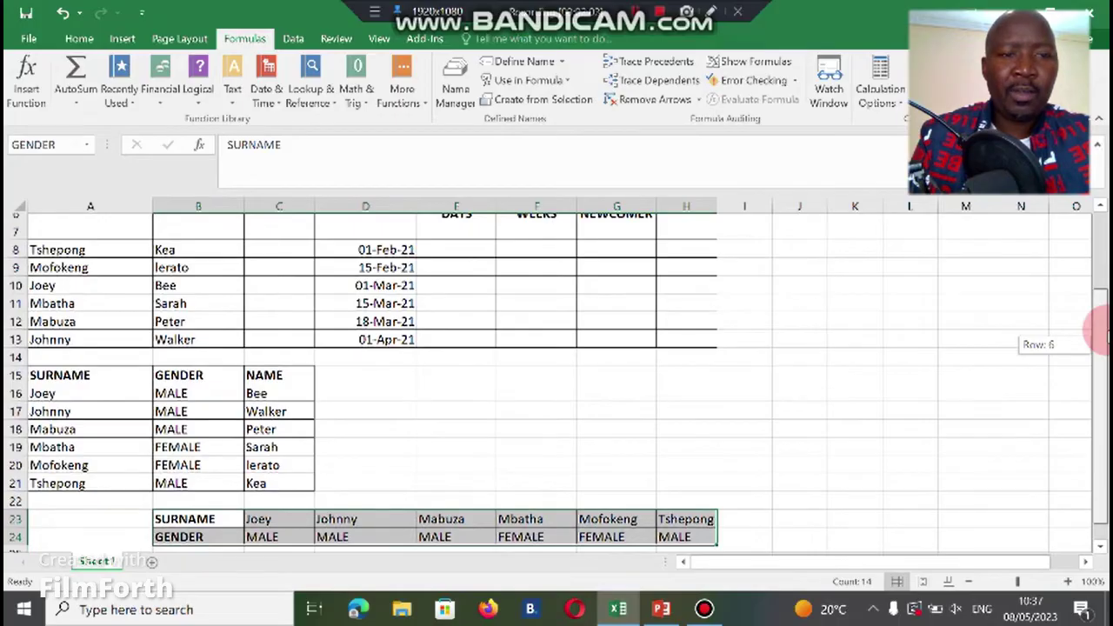
{"action": "left_click_drag", "start_coordinate": [1103, 335], "coordinate": [1101, 341]}
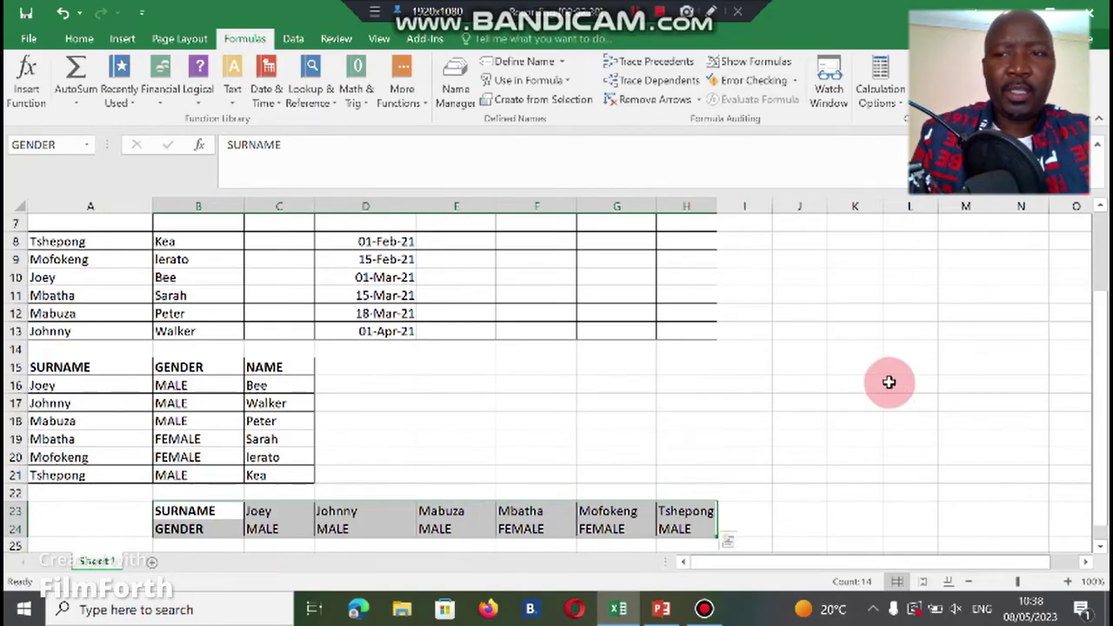
{"action": "left_click_drag", "start_coordinate": [1107, 352], "coordinate": [1099, 325]}
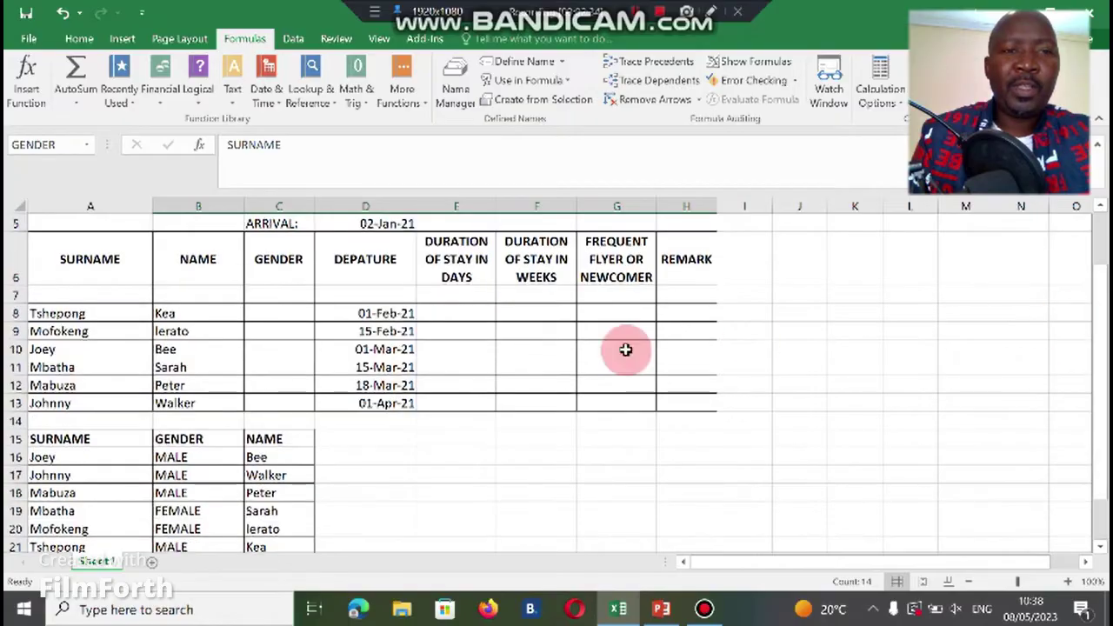
Step: Start an HLOOKUP formula in cell C8 from the Lookup & Reference functions
{"action": "left_click", "coordinate": [272, 314]}
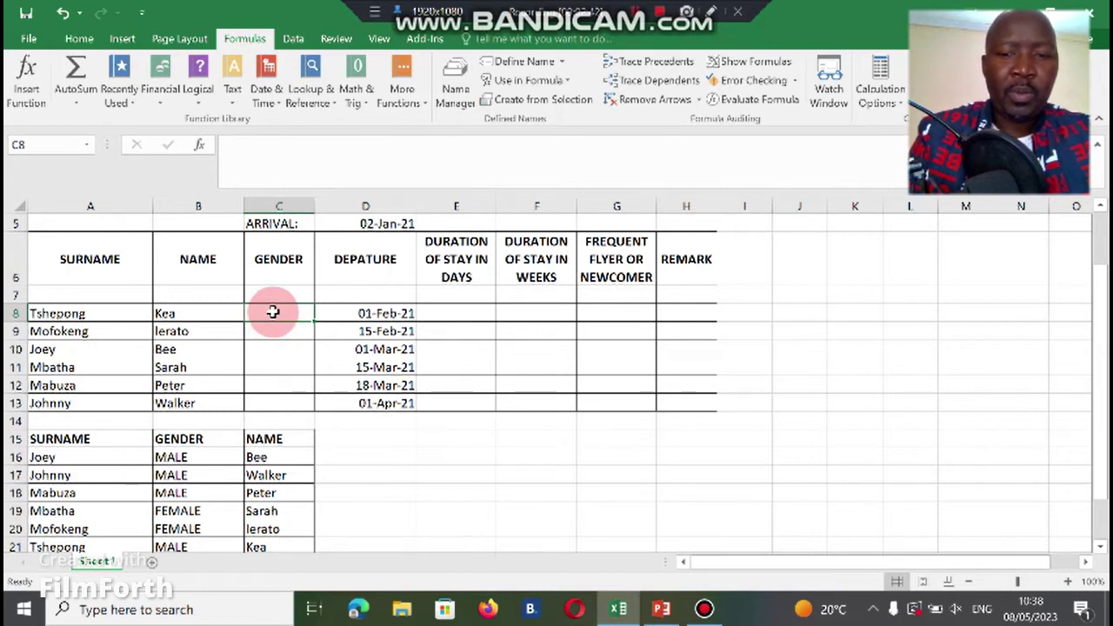
{"action": "type", "text": "="}
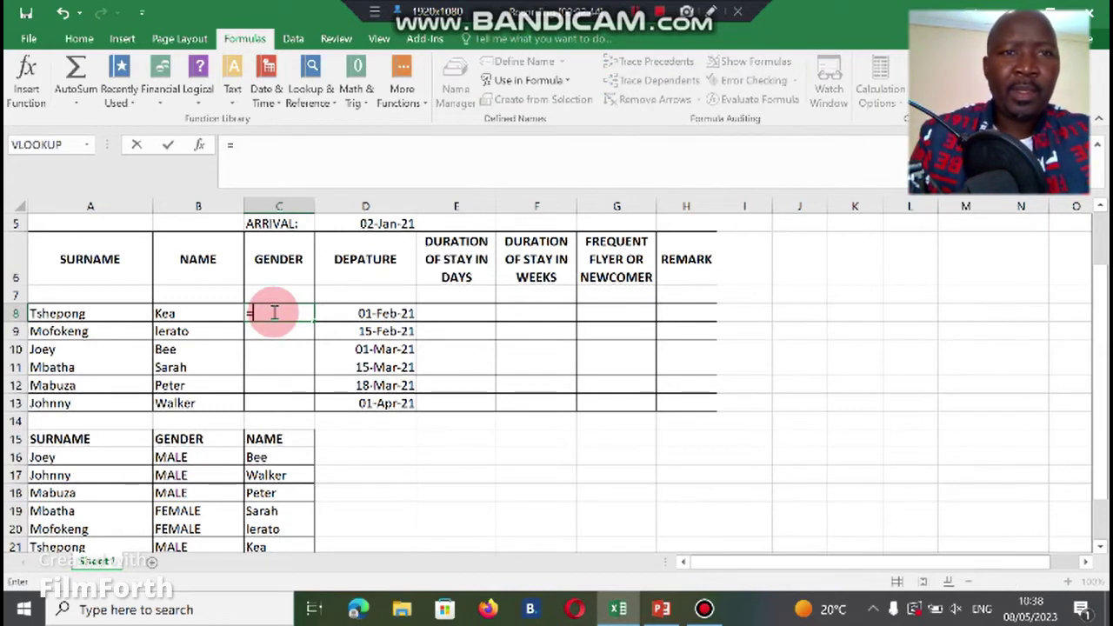
{"action": "left_click", "coordinate": [320, 102]}
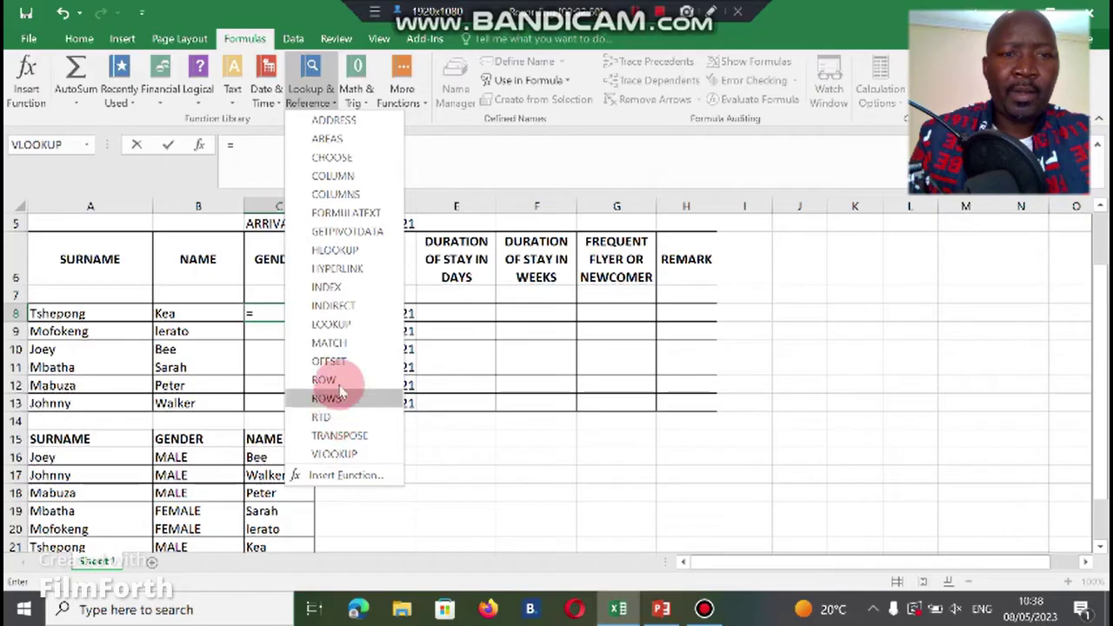
{"action": "left_click", "coordinate": [352, 249]}
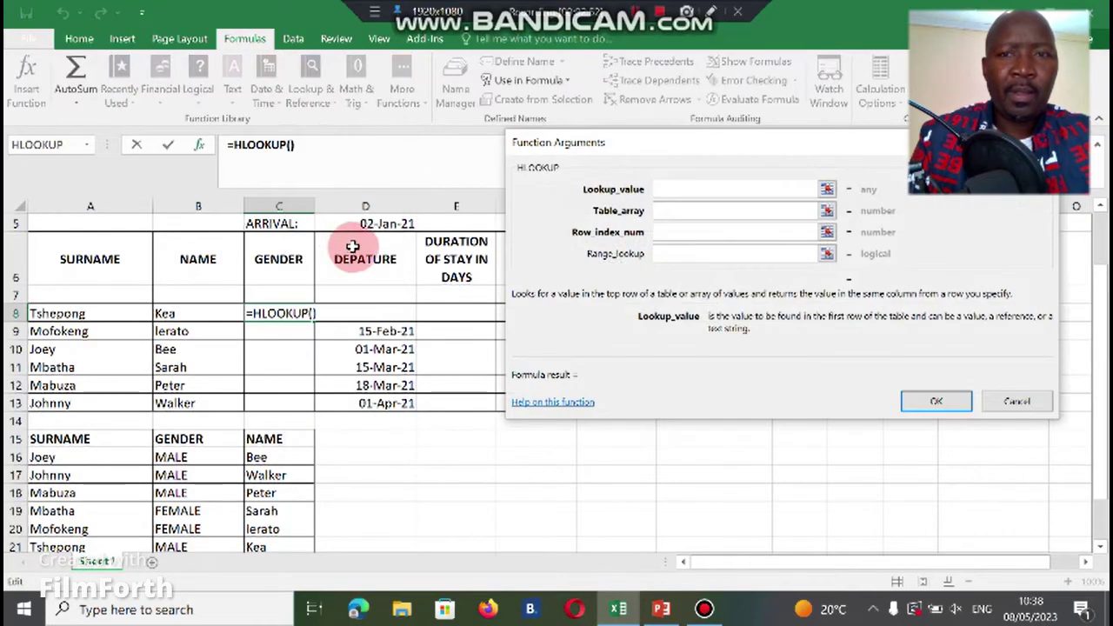
Step: Enter HLOOKUP arguments A8, GENDER and row index 2, returning MALE in C8
{"action": "left_click", "coordinate": [70, 313]}
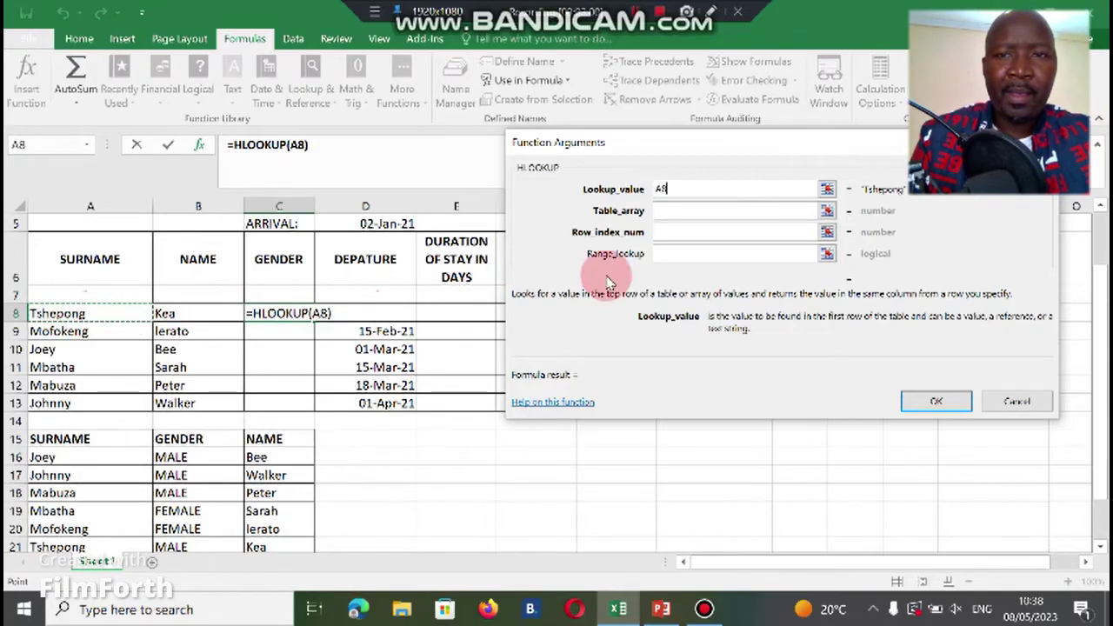
{"action": "left_click", "coordinate": [676, 209]}
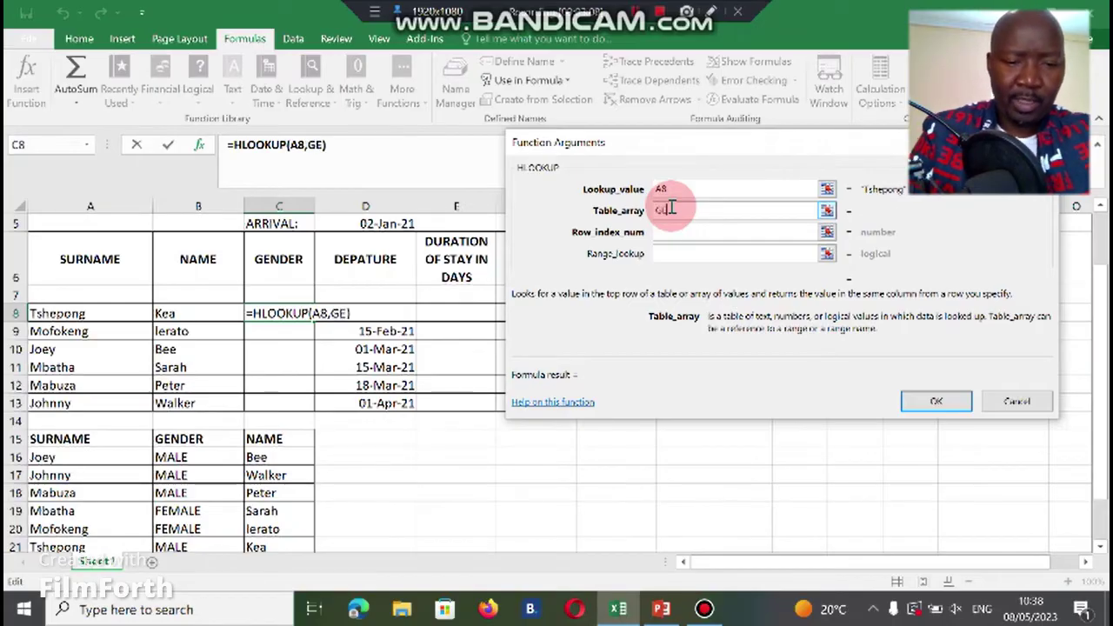
{"action": "type", "text": "GENDER"}
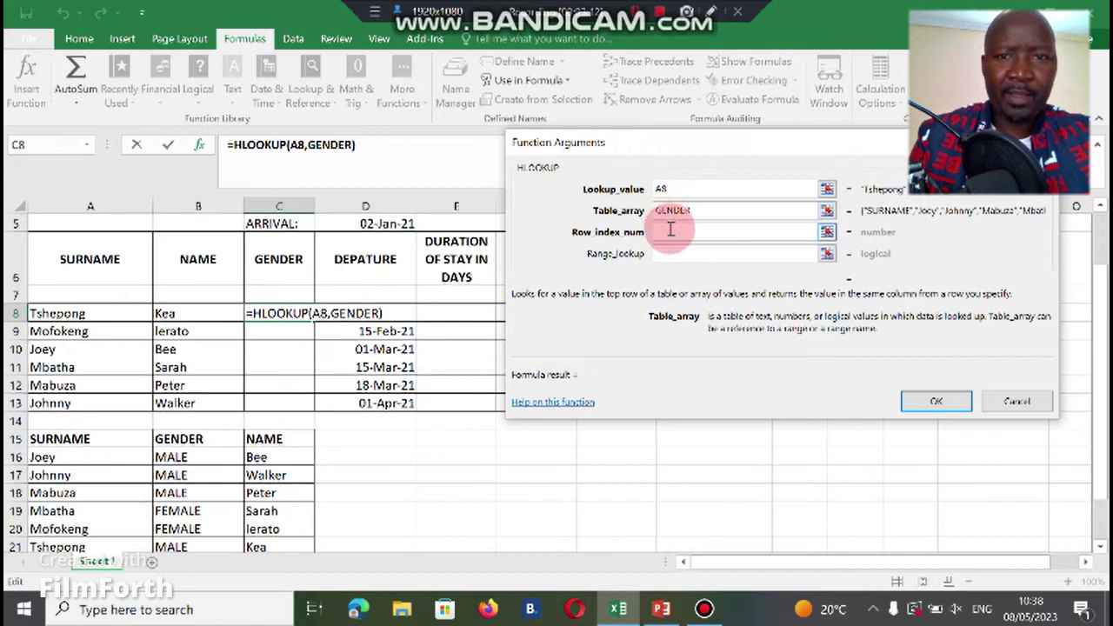
{"action": "left_click", "coordinate": [671, 231]}
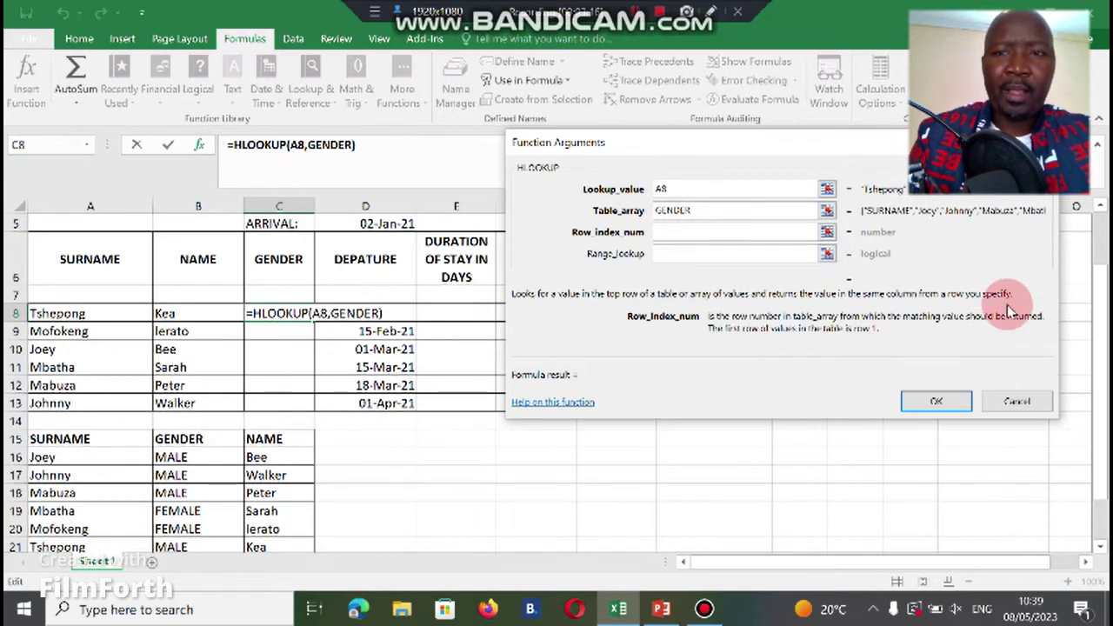
{"action": "scroll", "coordinate": [1101, 365], "scroll_direction": "down", "scroll_amount": 1}
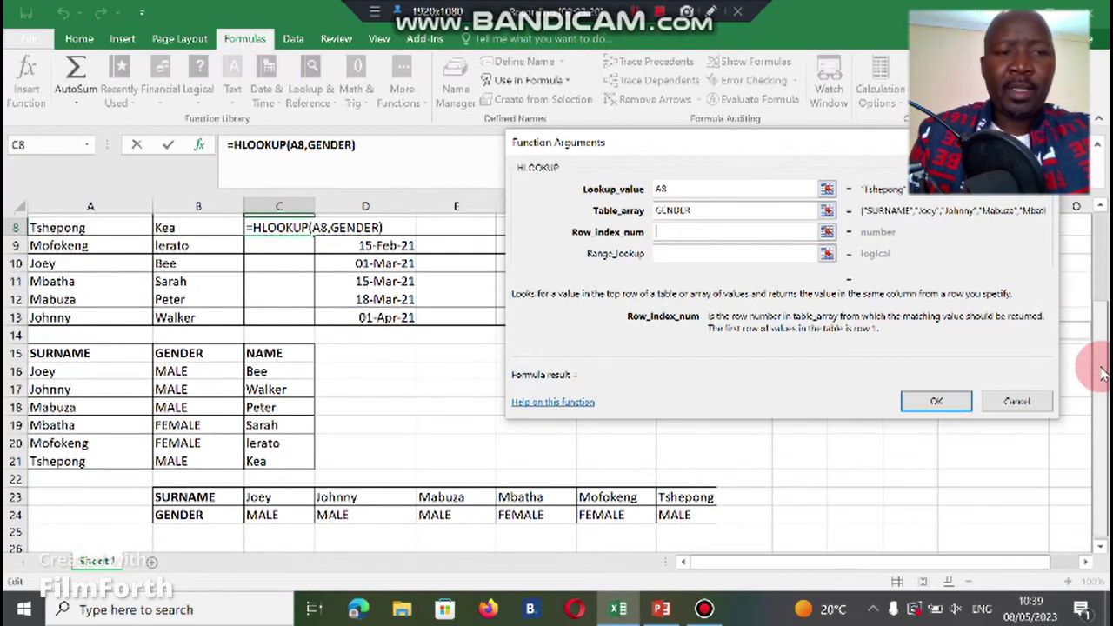
{"action": "left_click_drag", "start_coordinate": [1102, 374], "coordinate": [235, 493]}
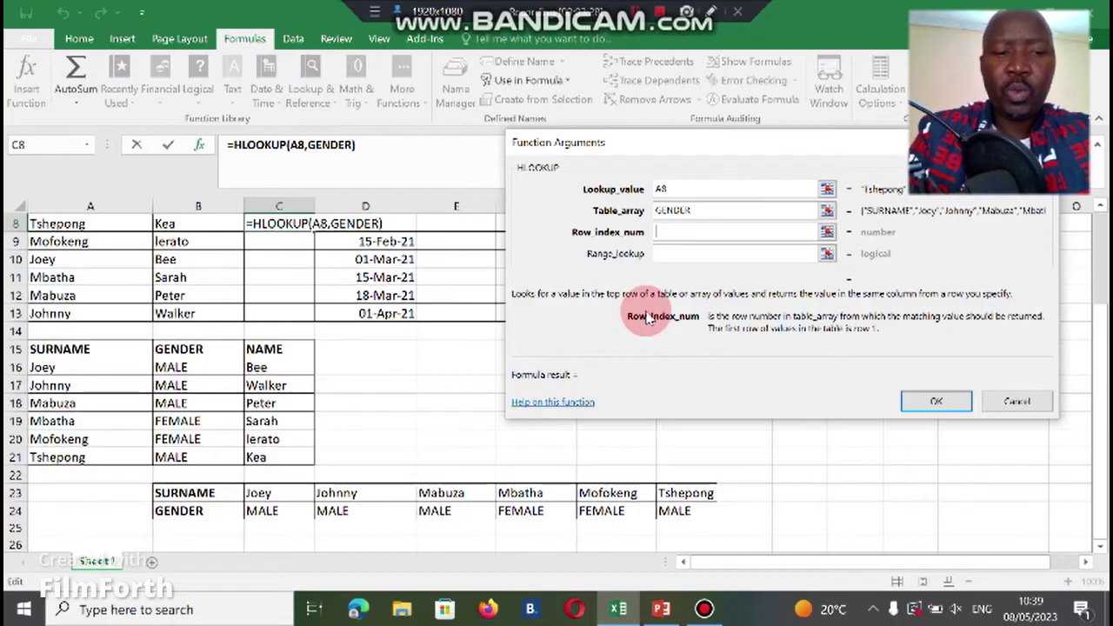
{"action": "type", "text": "2"}
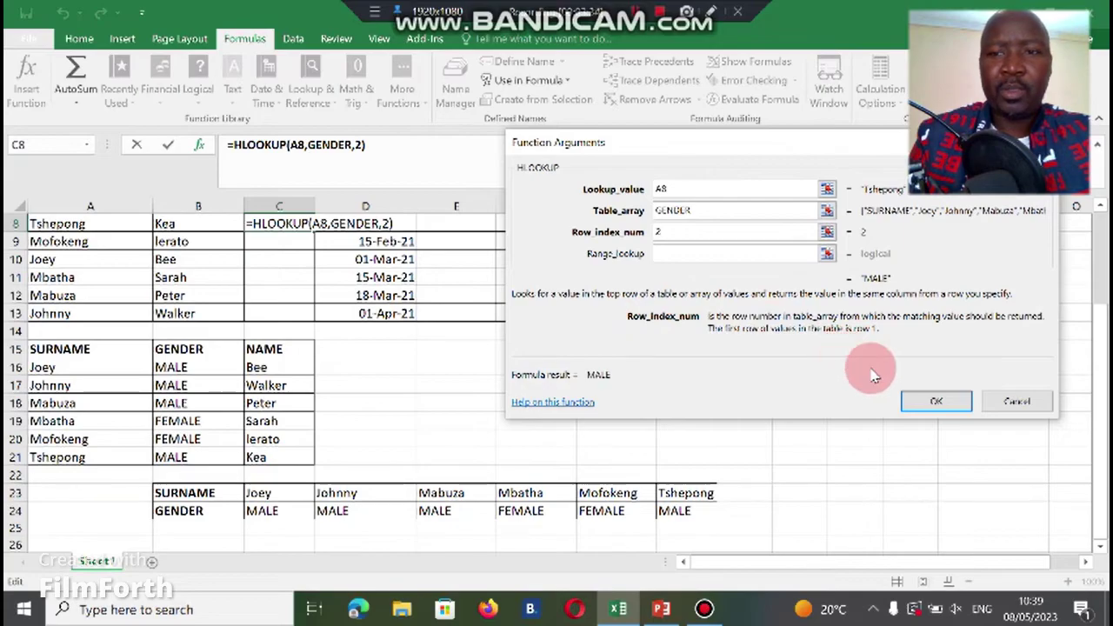
{"action": "left_click", "coordinate": [939, 400]}
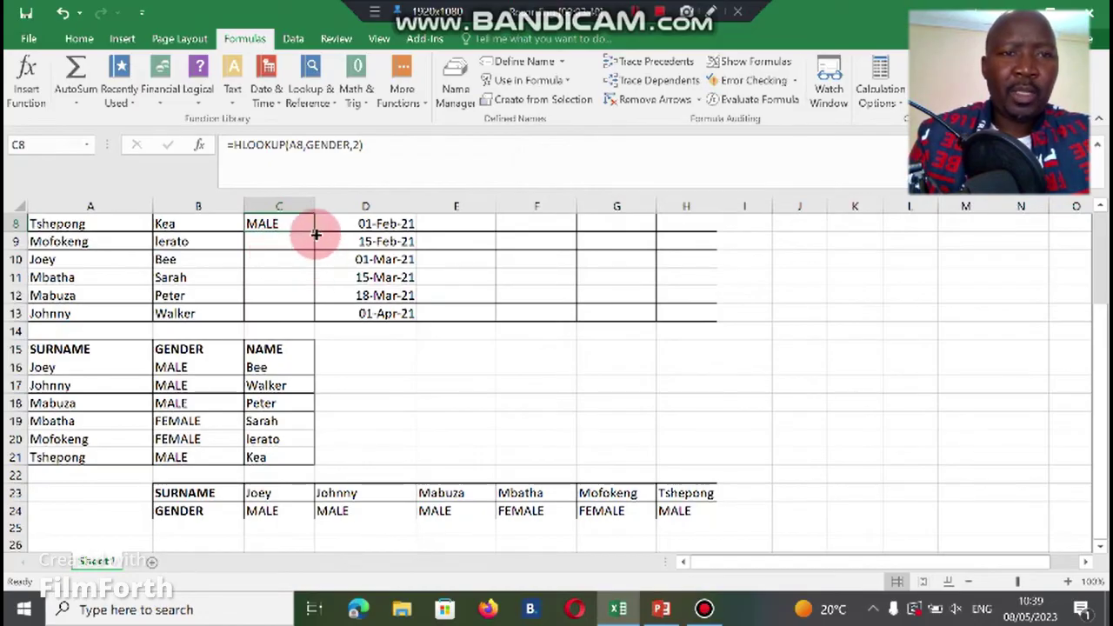
Step: Copy C8's HLOOKUP formula down to C13, giving MALE, FEMALE, MALE, FEMALE, MALE, MALE
{"action": "left_click_drag", "start_coordinate": [316, 234], "coordinate": [318, 316]}
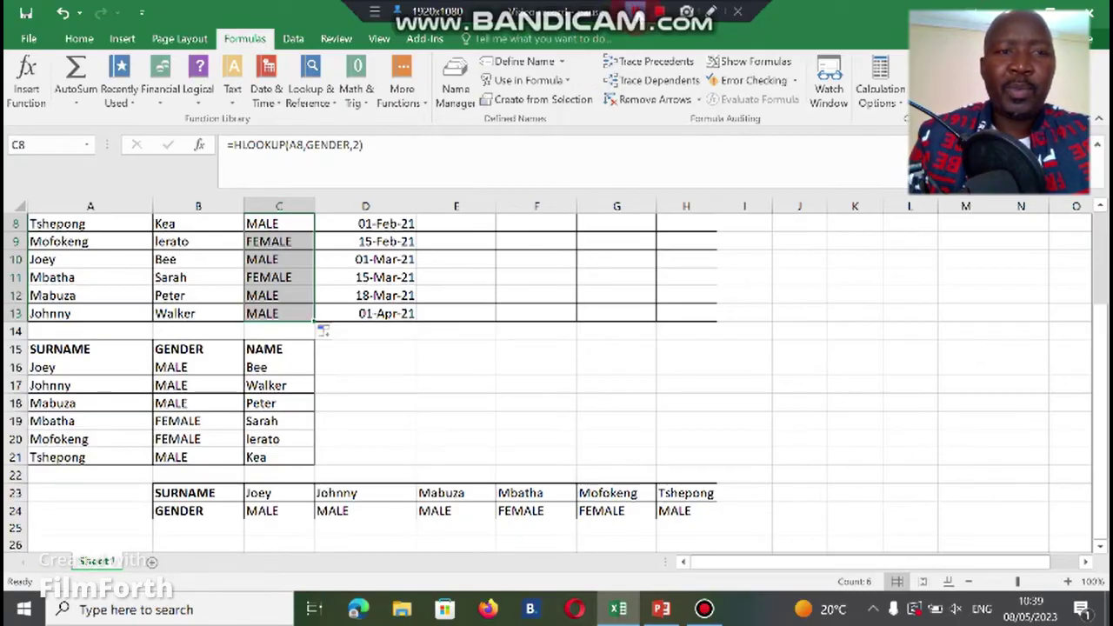
{"action": "left_click", "coordinate": [637, 13]}
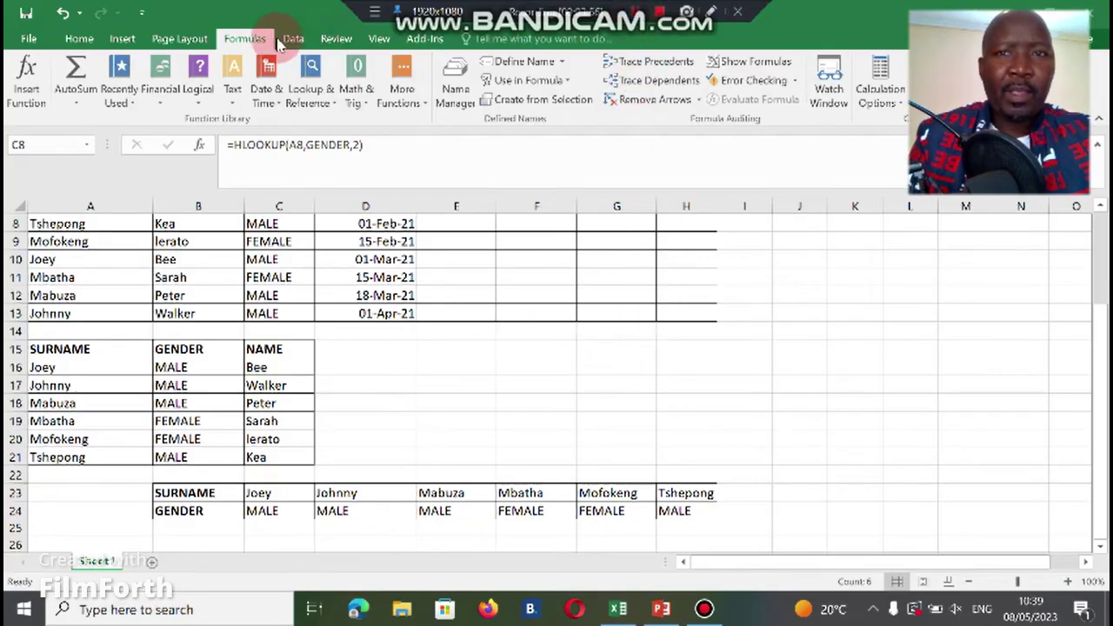
{"action": "left_click", "coordinate": [746, 62]}
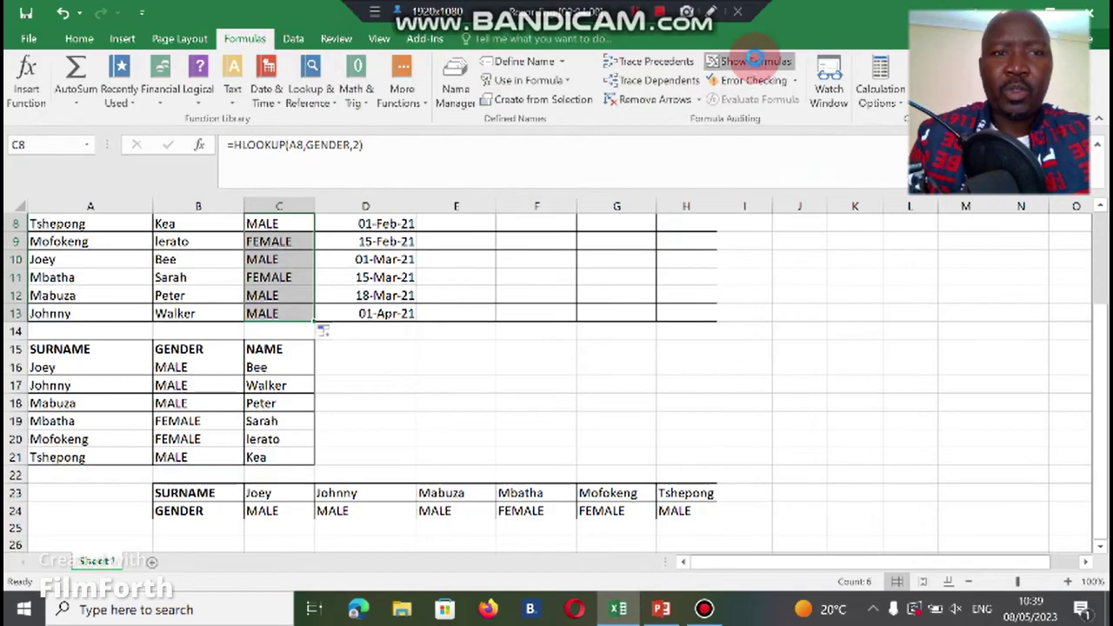
{"action": "left_click", "coordinate": [755, 63]}
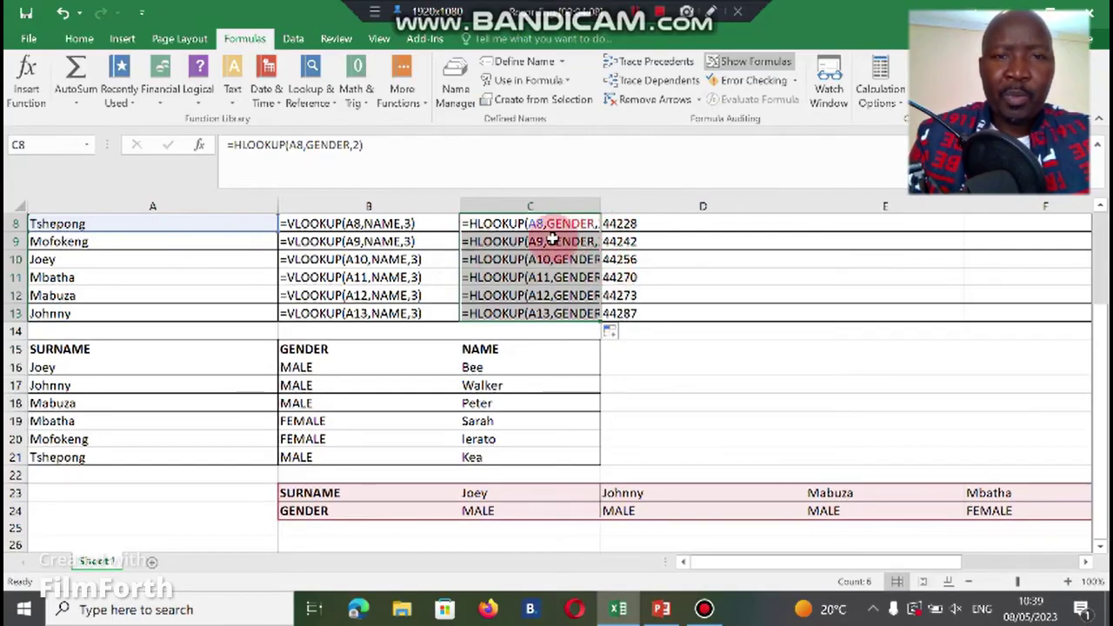
{"action": "left_click", "coordinate": [753, 63]}
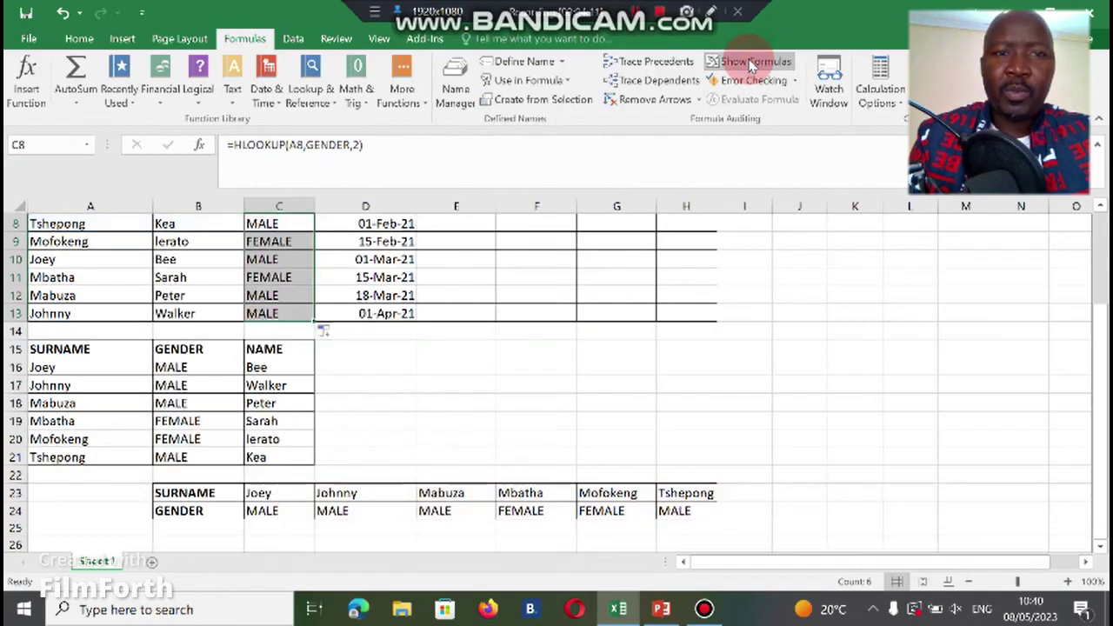
{"action": "left_click", "coordinate": [294, 263]}
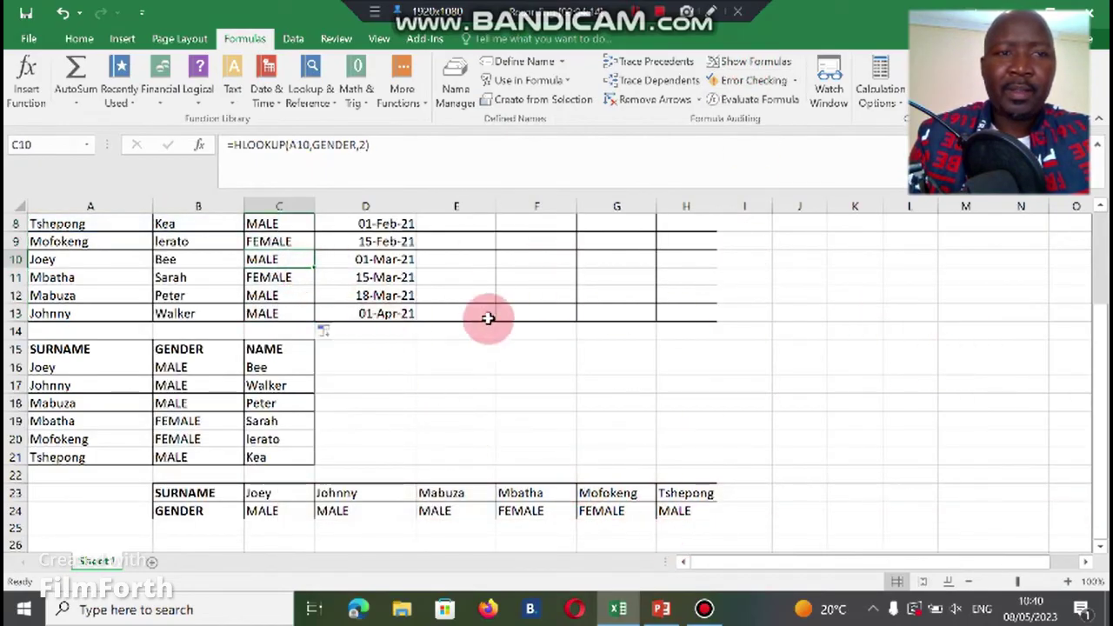
{"action": "left_click_drag", "start_coordinate": [1093, 355], "coordinate": [1101, 323]}
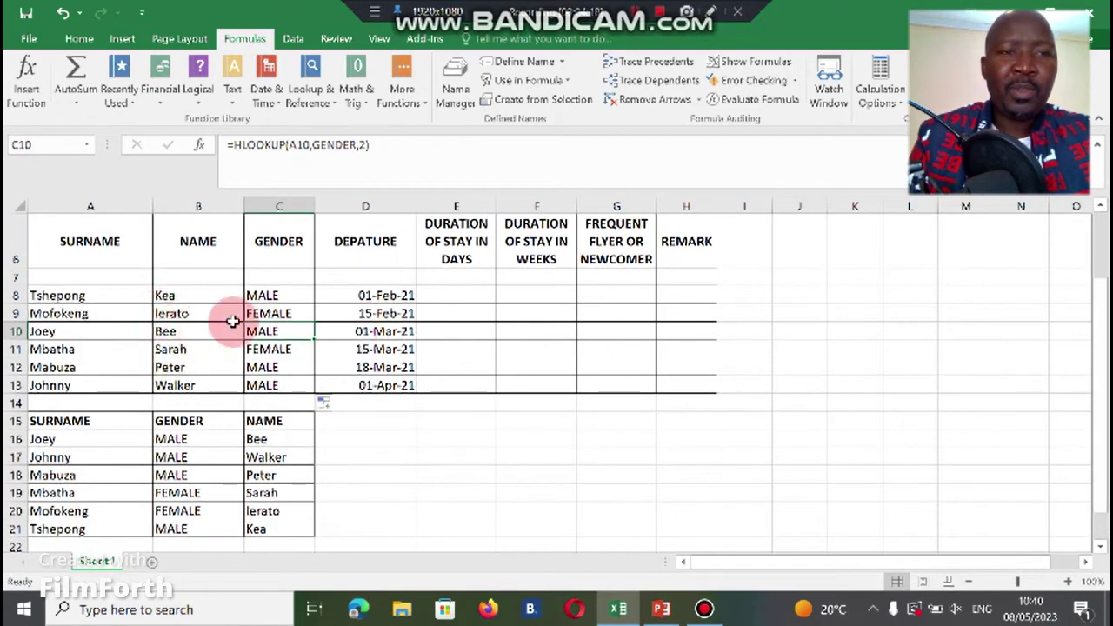